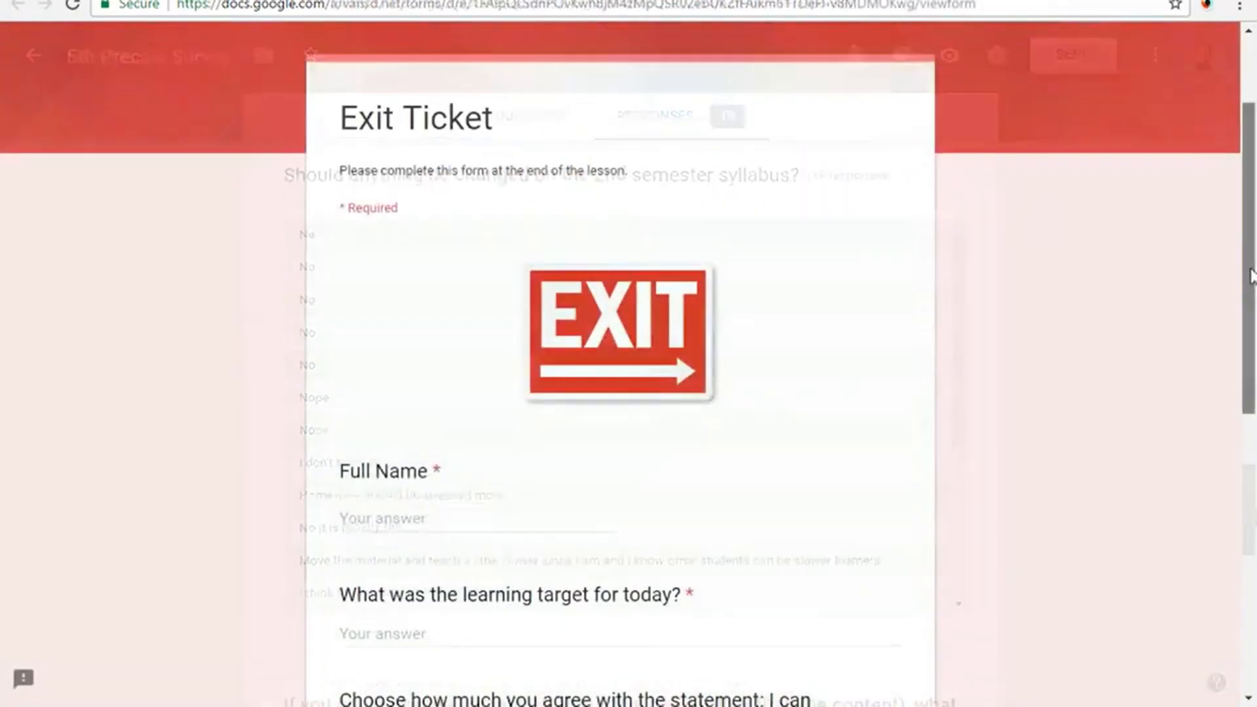
pyautogui.moveTo(1253, 273); pyautogui.dragTo(1253, 447)
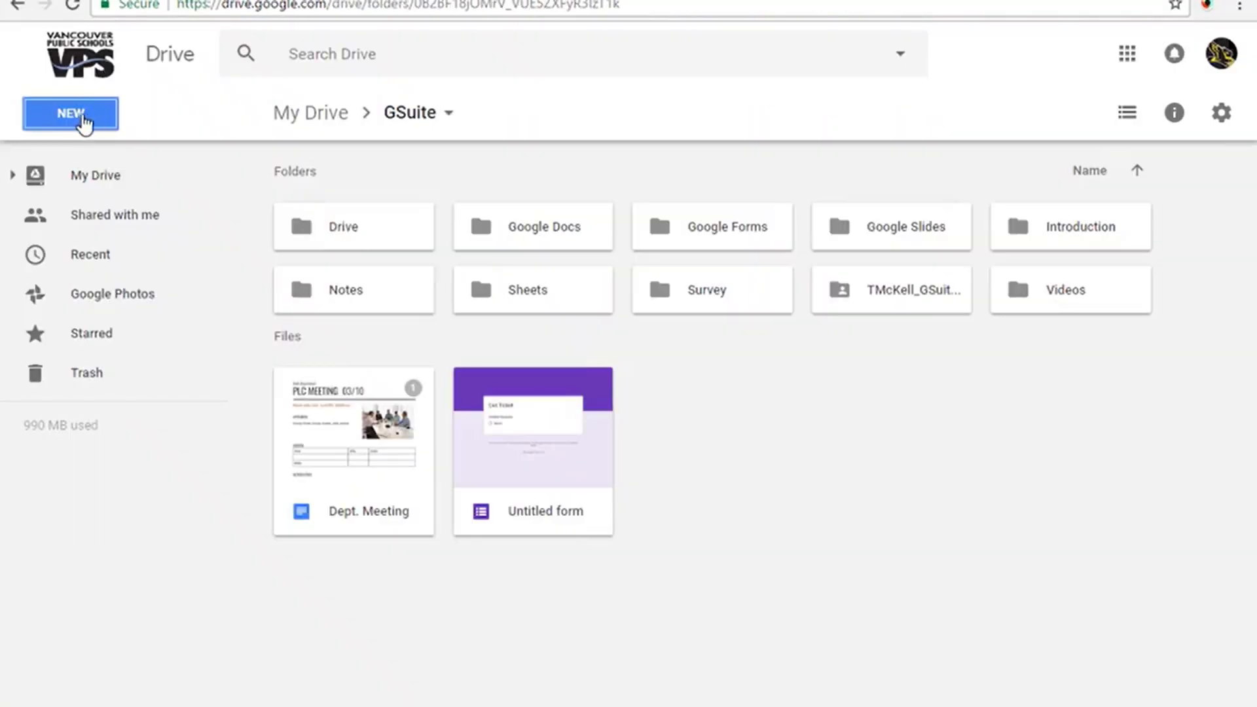
# Step: Create a new blank Google Form in the GSuite folder and title it "Exit Ticket"
pyautogui.click(72, 115)
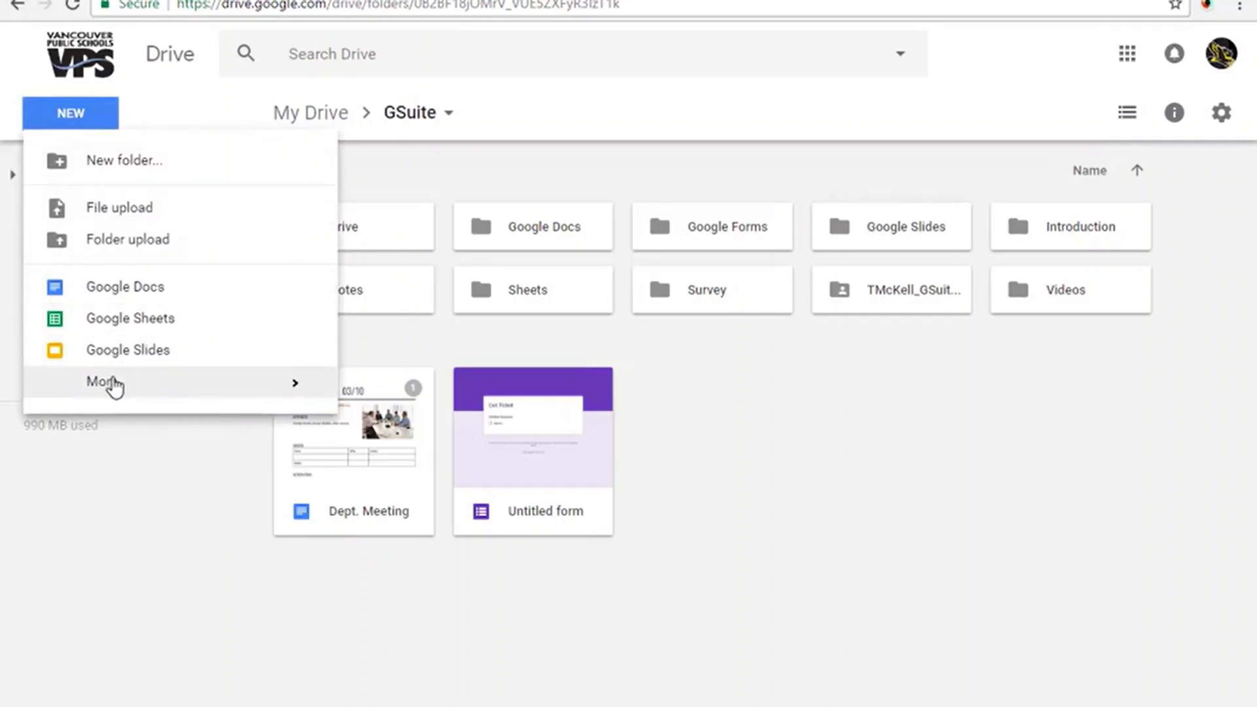
pyautogui.moveTo(117, 388)
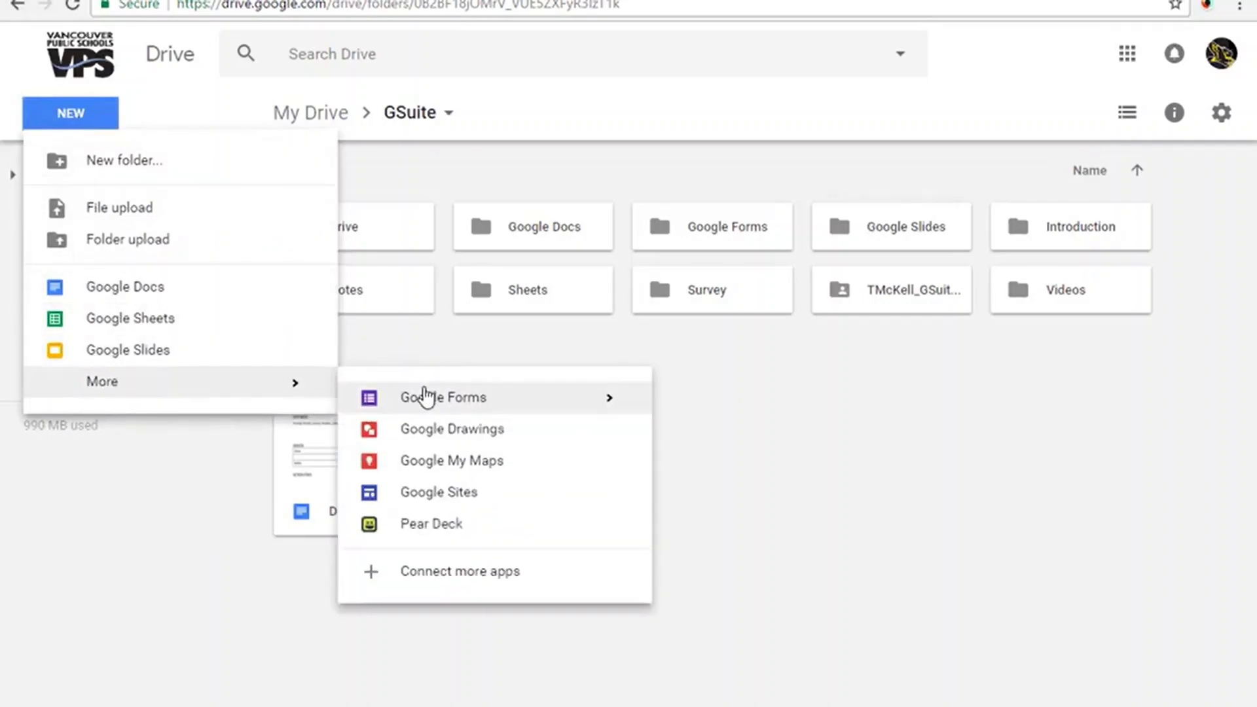
pyautogui.click(425, 396)
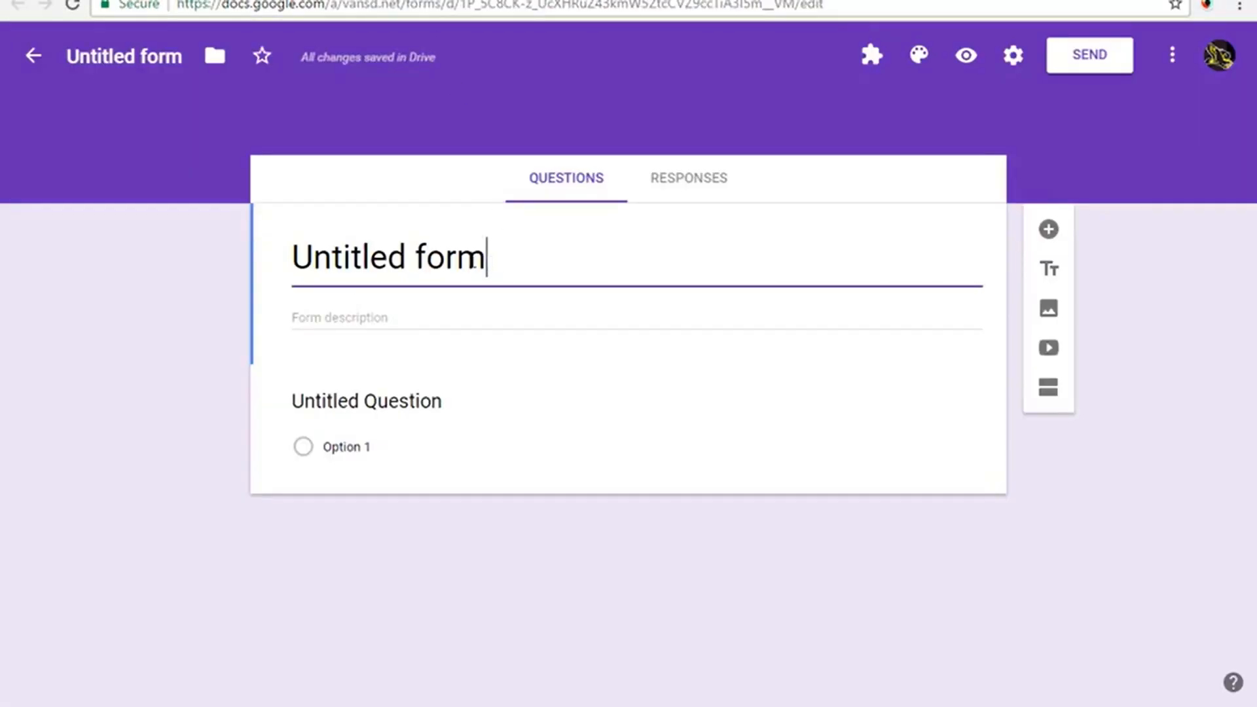
pyautogui.moveTo(493, 262); pyautogui.dragTo(256, 254)
pyautogui.write('Exit Ticke')
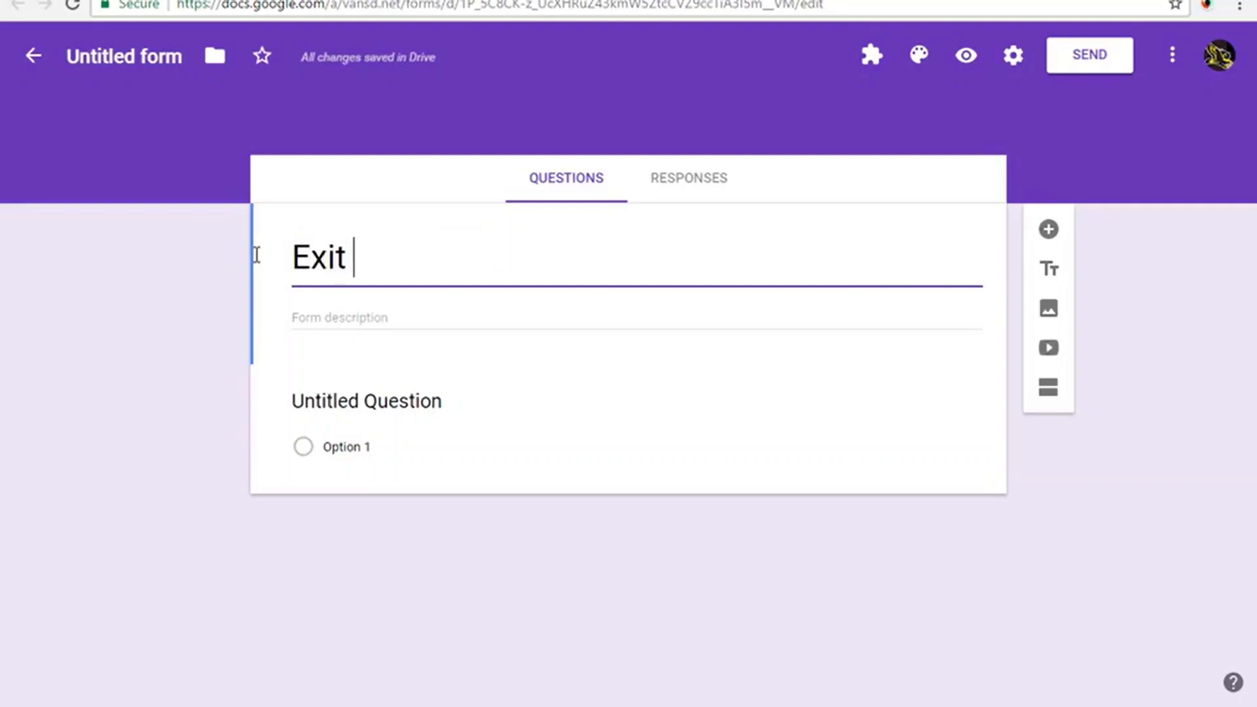
pyautogui.write('t')
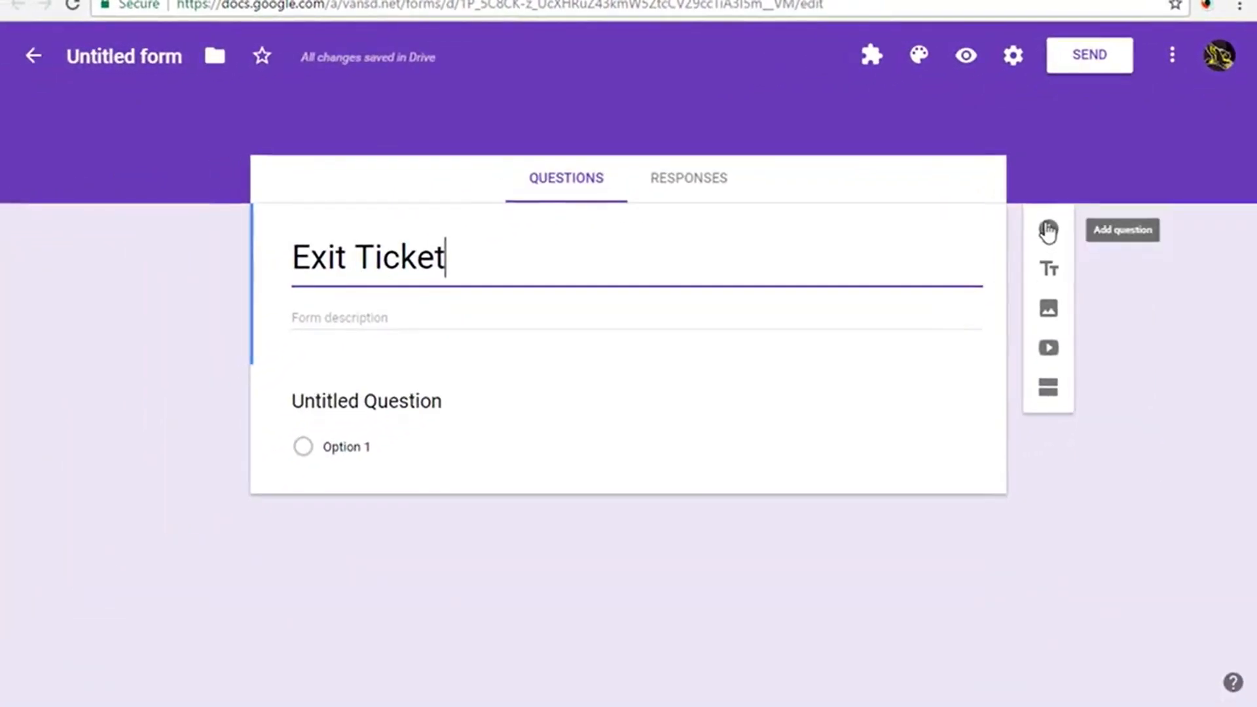
# Step: Add a short answer question titled "Full Name" to the form and make it required
pyautogui.click(1047, 230)
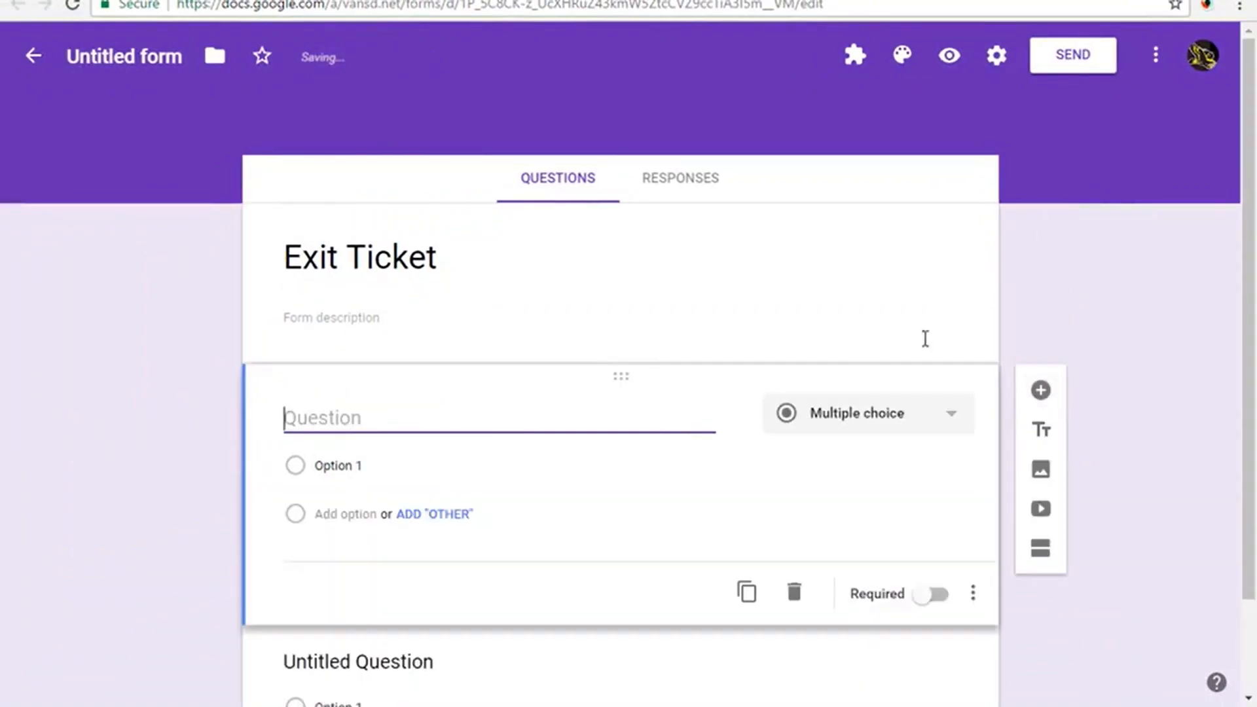
pyautogui.click(956, 418)
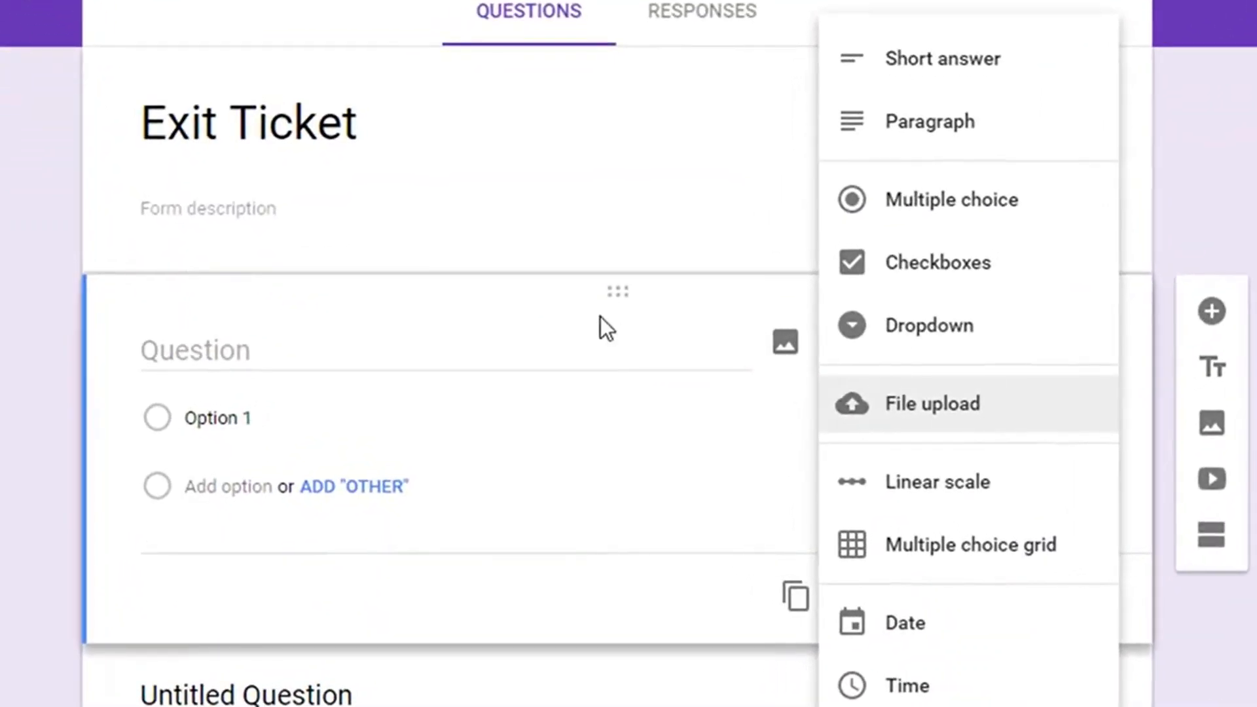
pyautogui.click(206, 335)
pyautogui.write('F')
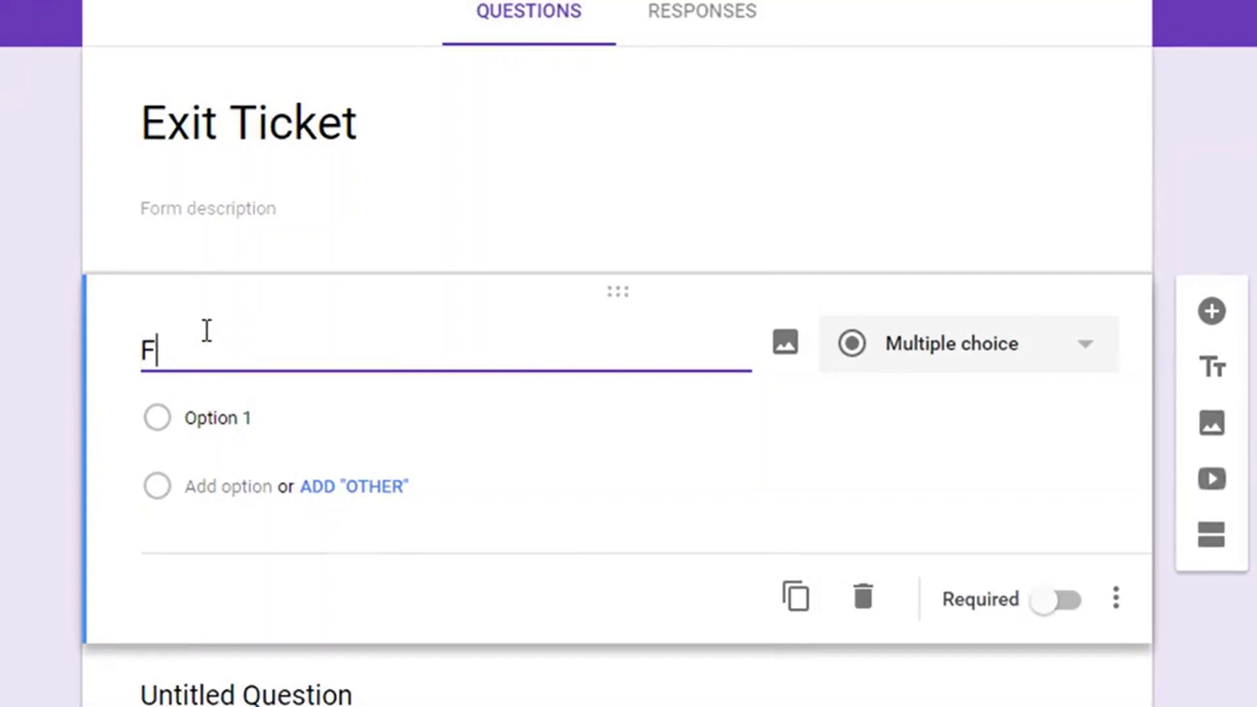
pyautogui.write('ull Name')
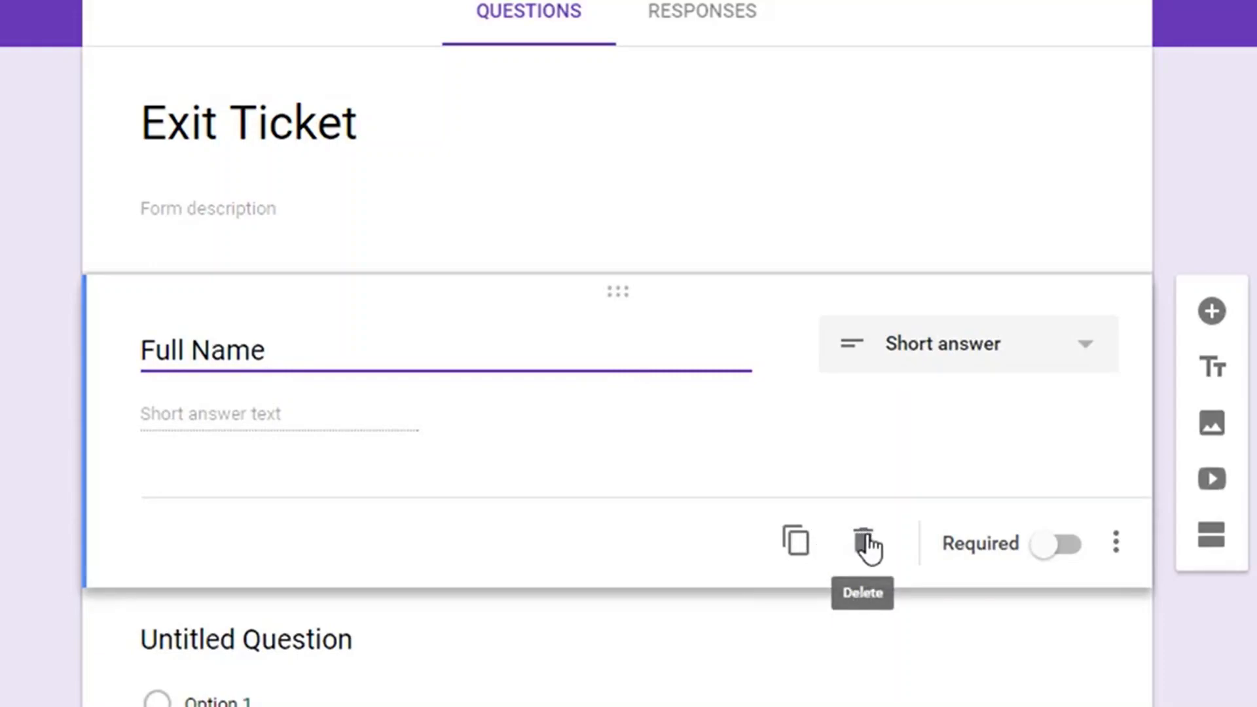
pyautogui.click(1059, 543)
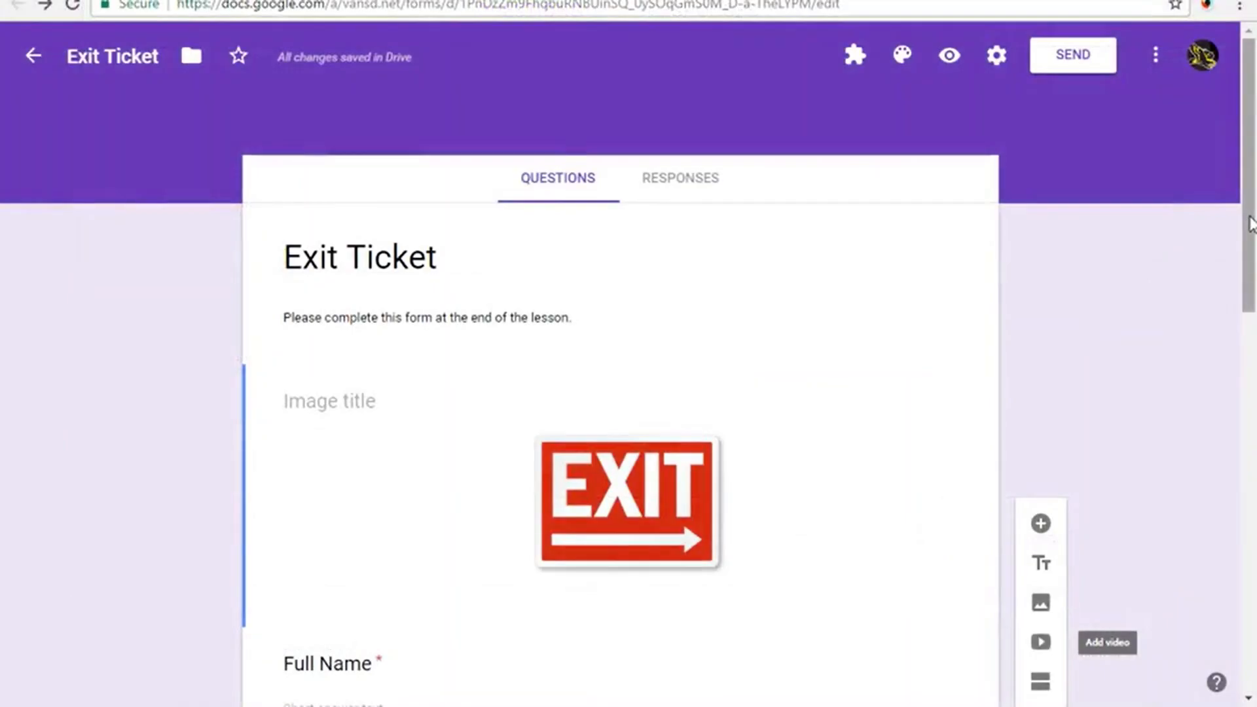
# Step: Try Multiple choice as the type of the learning target agreement question, and settle on Checkboxes
pyautogui.moveTo(1250, 223); pyautogui.dragTo(1254, 510)
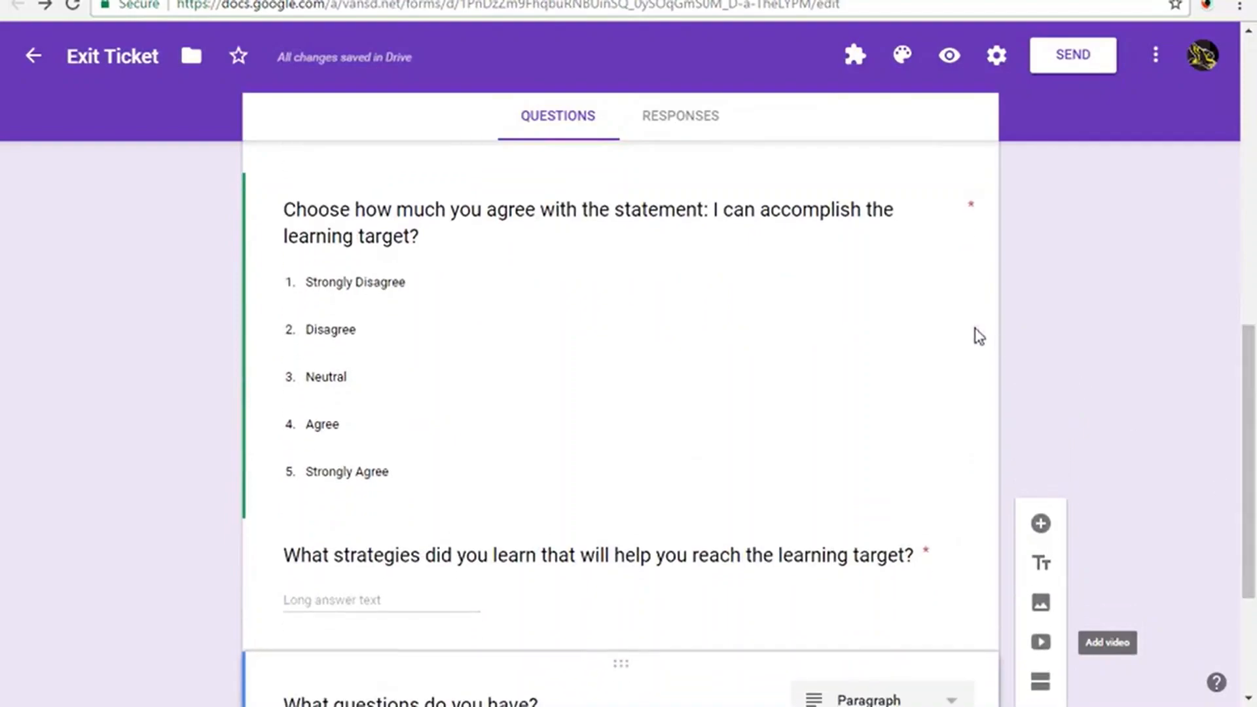
pyautogui.click(788, 309)
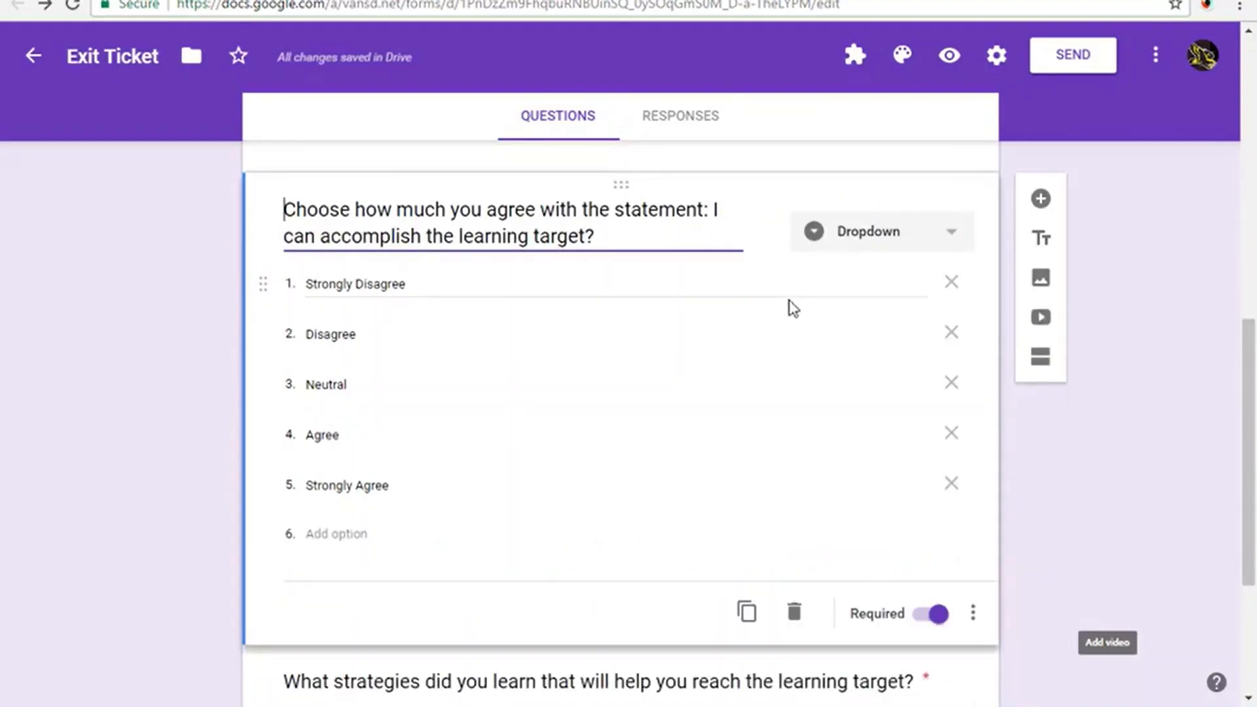
pyautogui.click(873, 242)
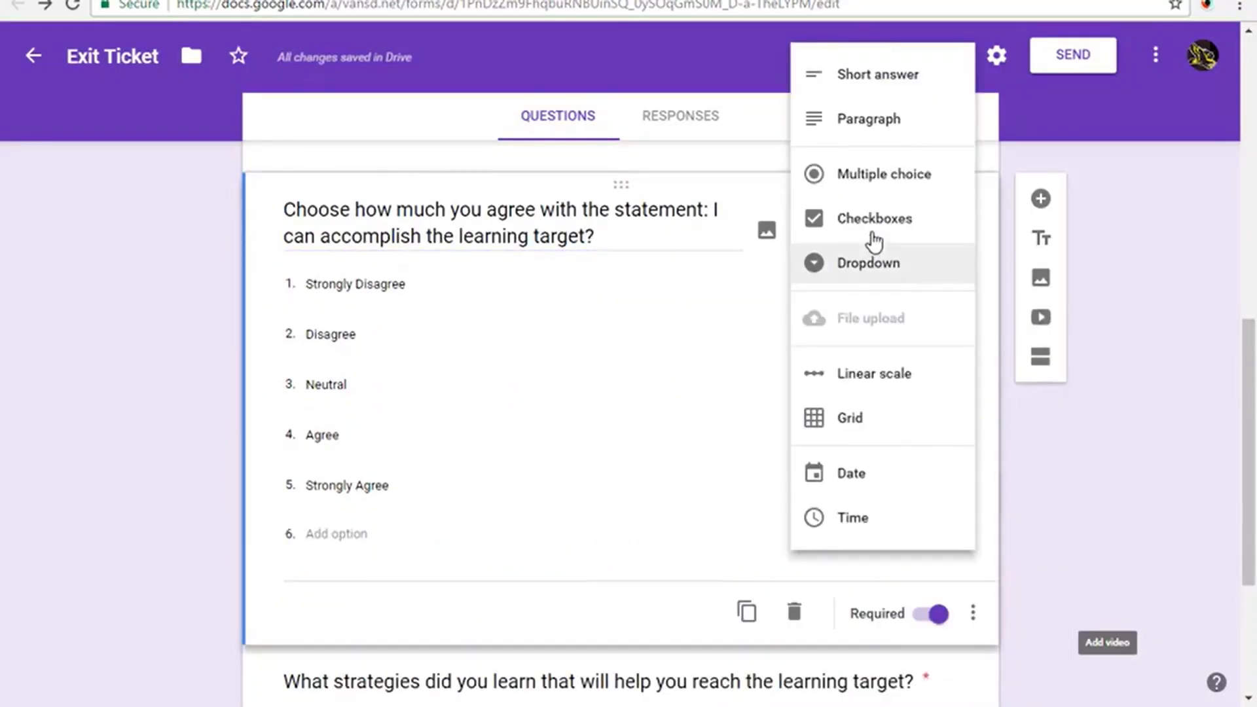
pyautogui.click(871, 175)
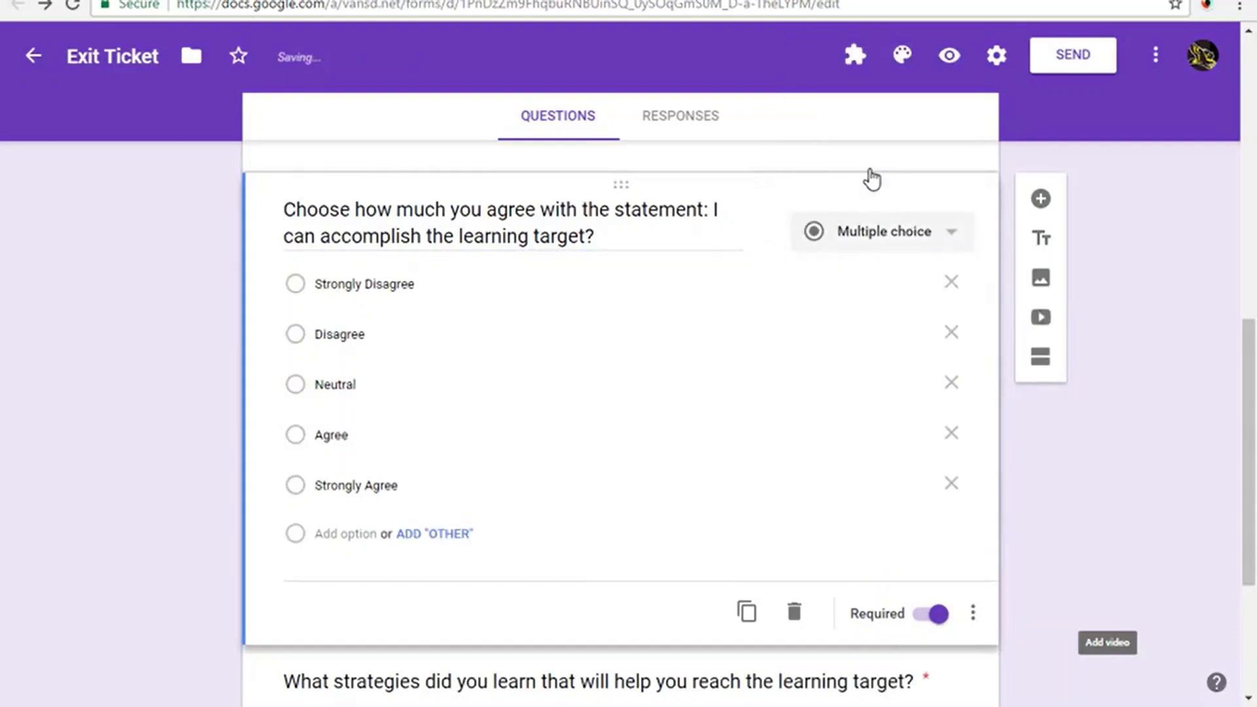
pyautogui.click(877, 236)
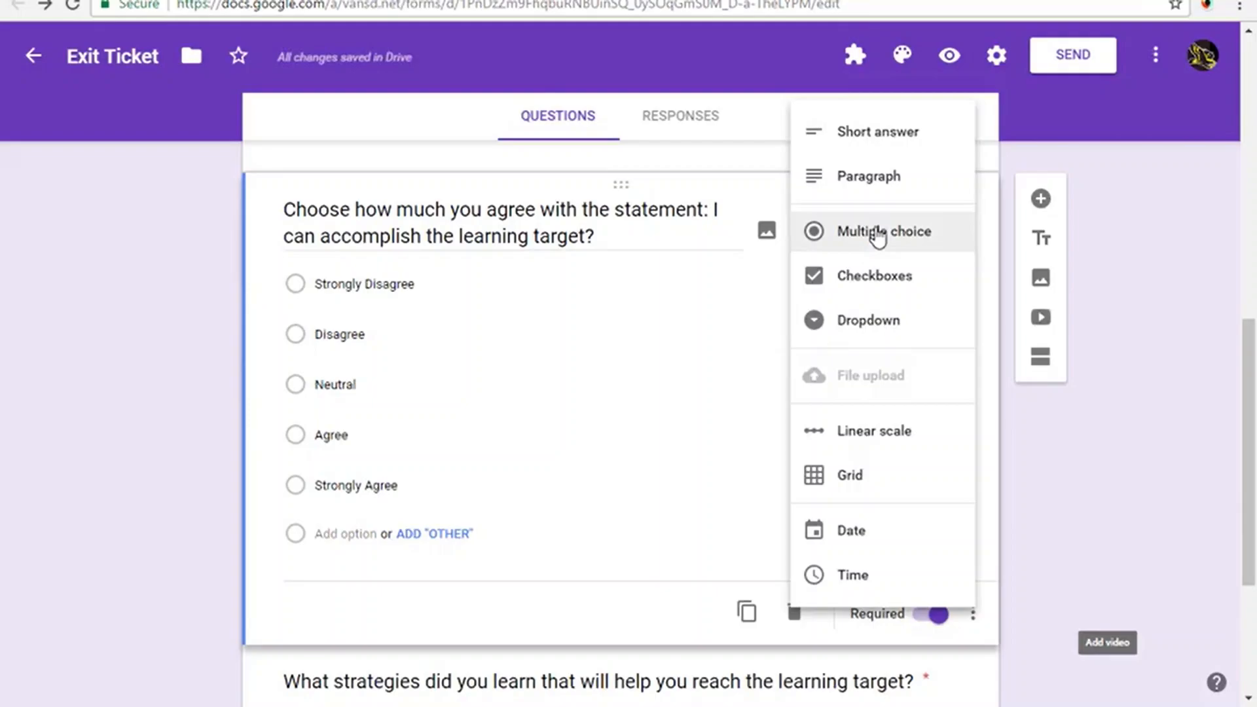
pyautogui.click(882, 283)
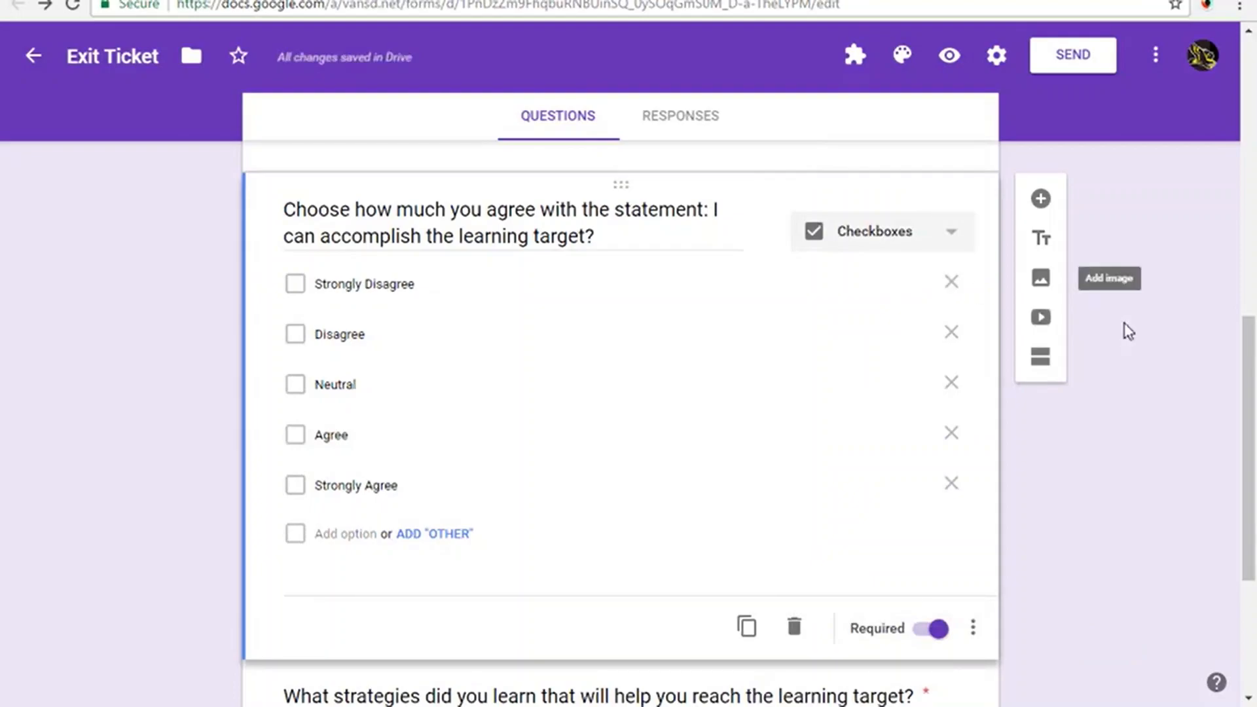
# Step: Change the Exit Ticket form's theme color to red
pyautogui.scroll(-2, 1253, 445)
pyautogui.scroll(-2, 1254, 445)
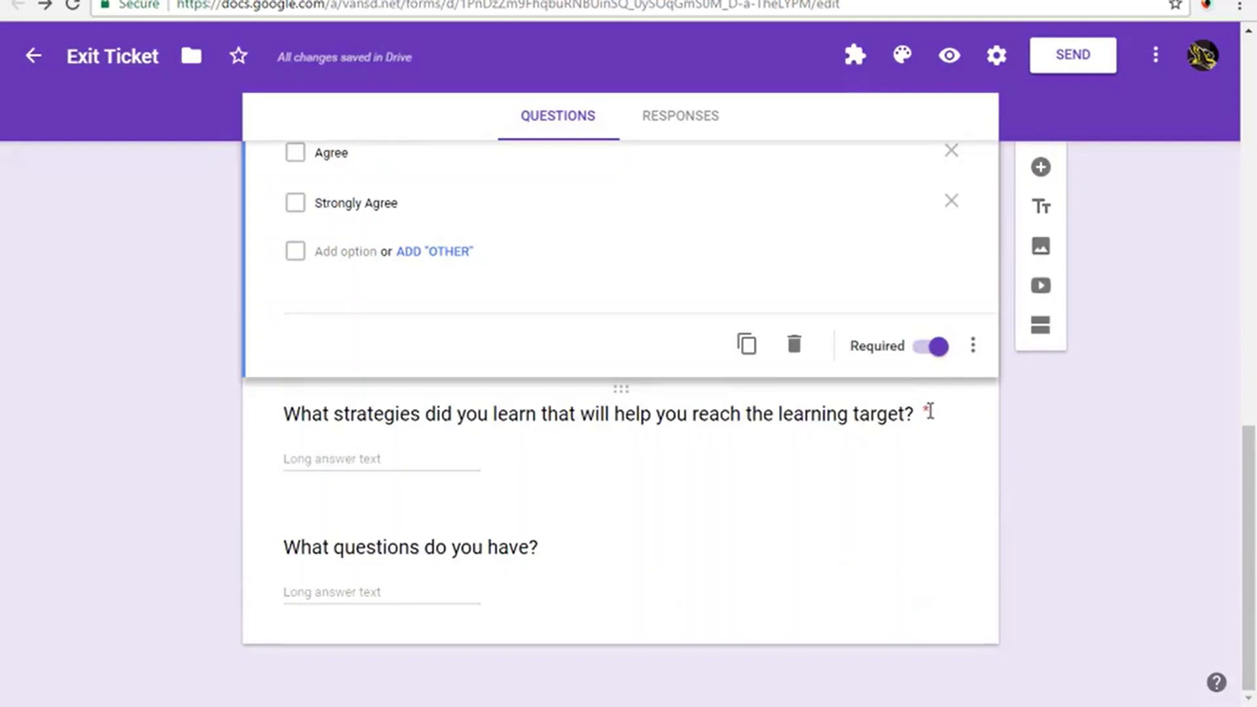
pyautogui.click(635, 556)
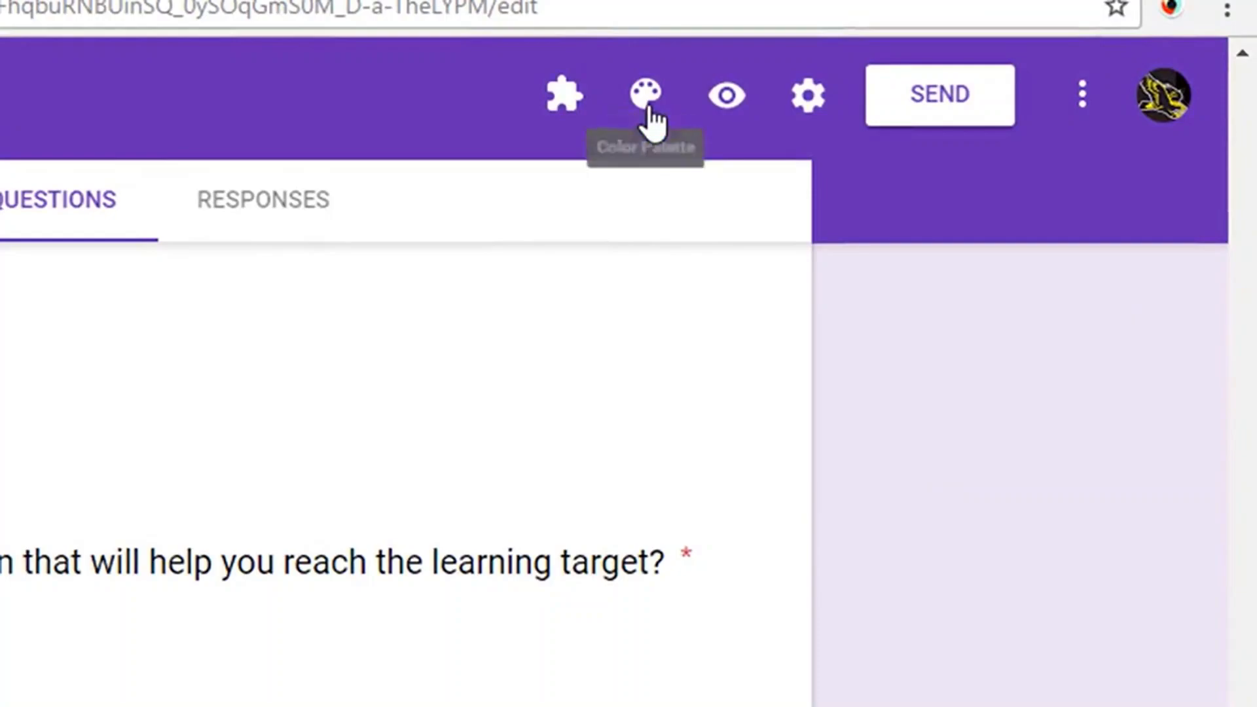
pyautogui.click(650, 122)
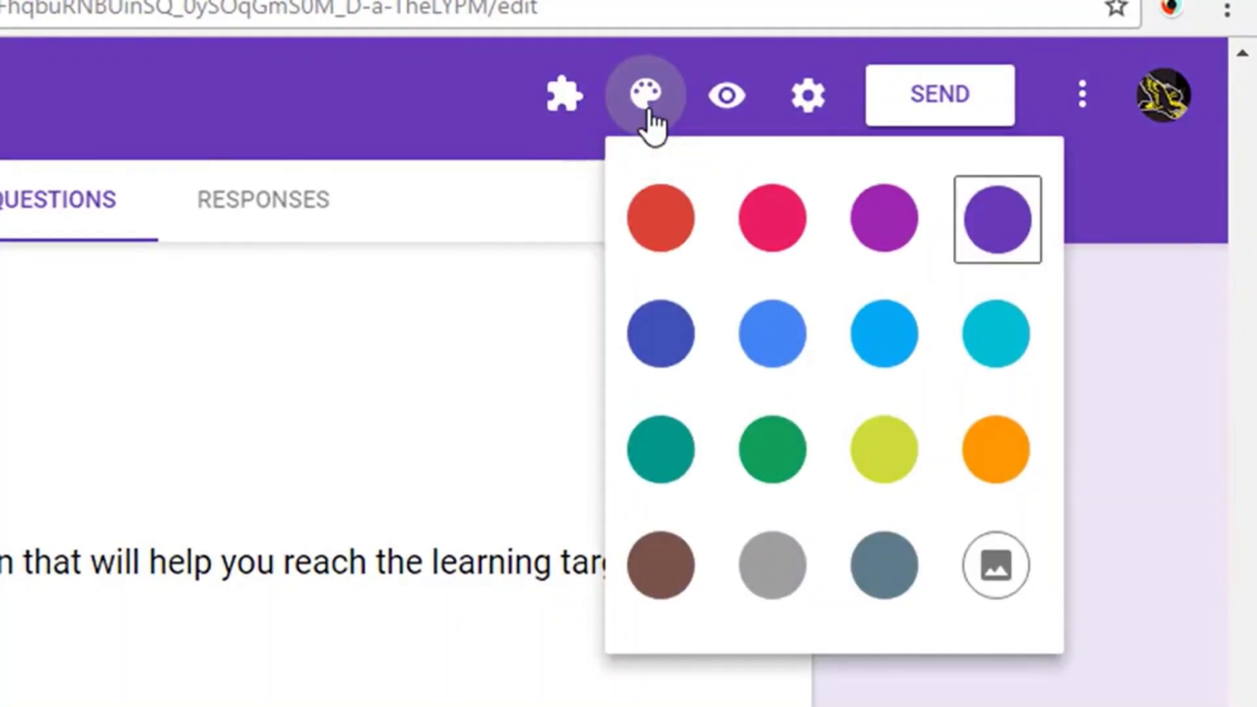
pyautogui.click(667, 197)
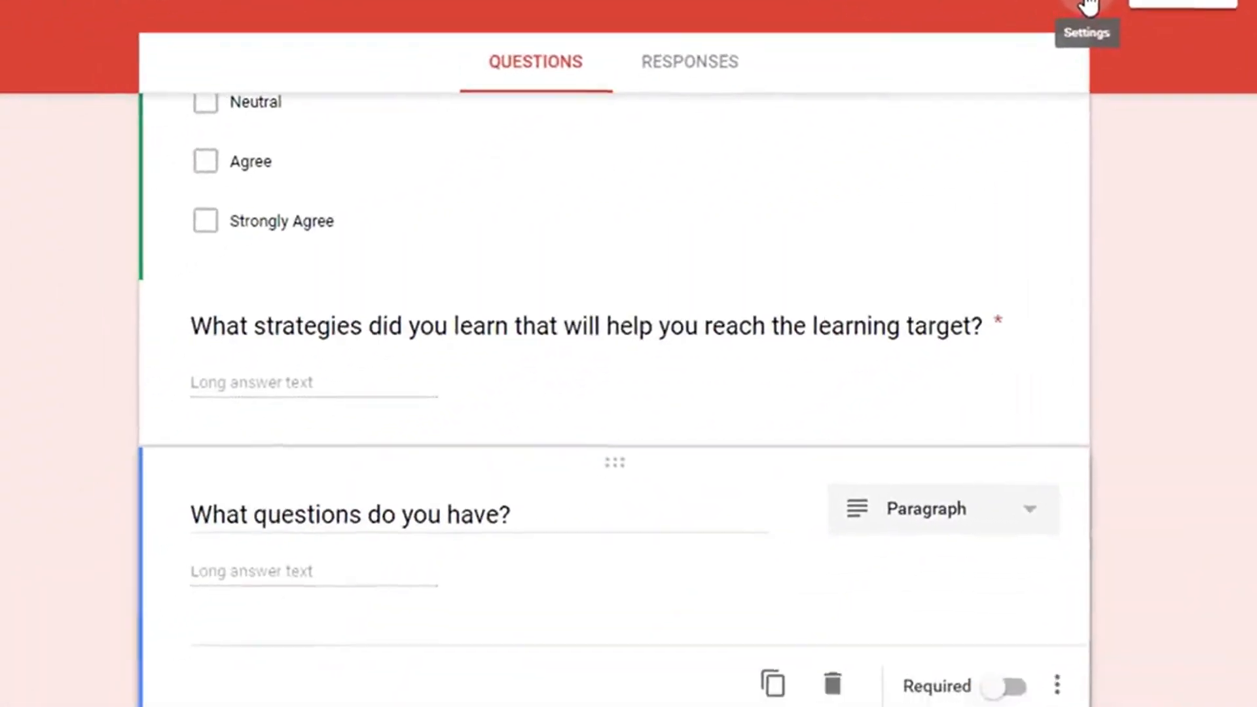
# Step: Set the form's confirmation message to "Thank You", check the quiz options and save the settings
pyautogui.click(1088, 7)
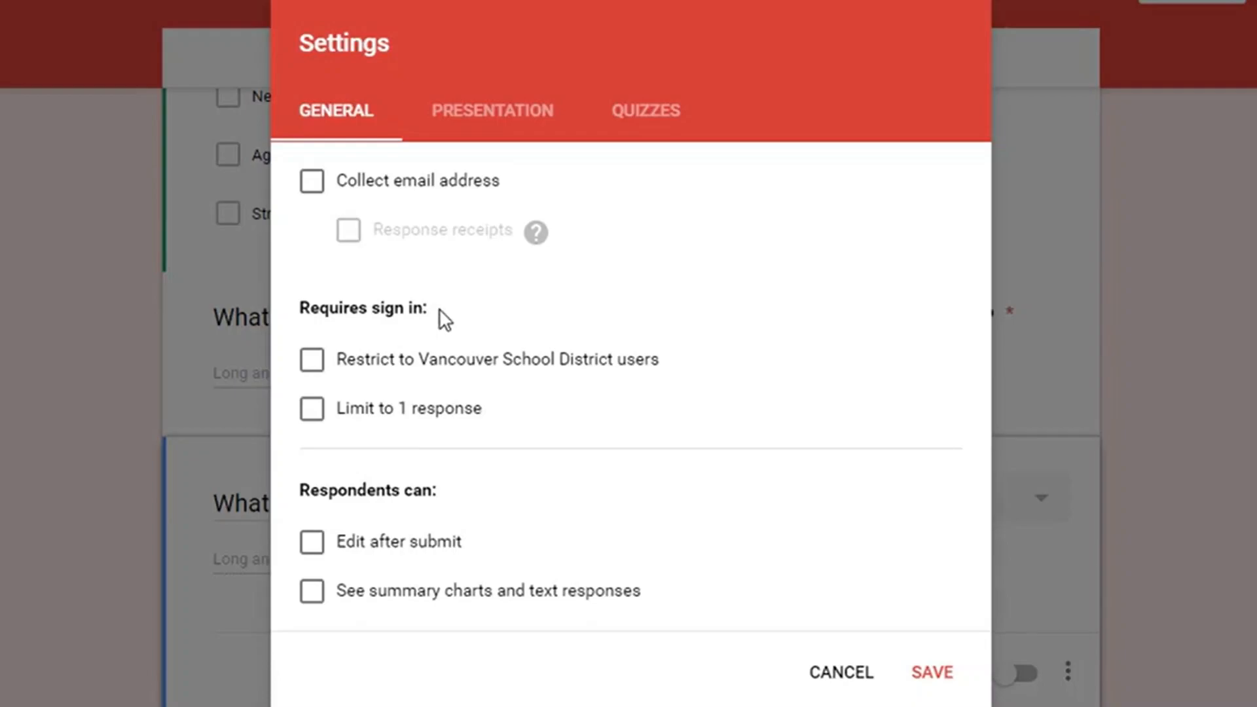
pyautogui.click(516, 102)
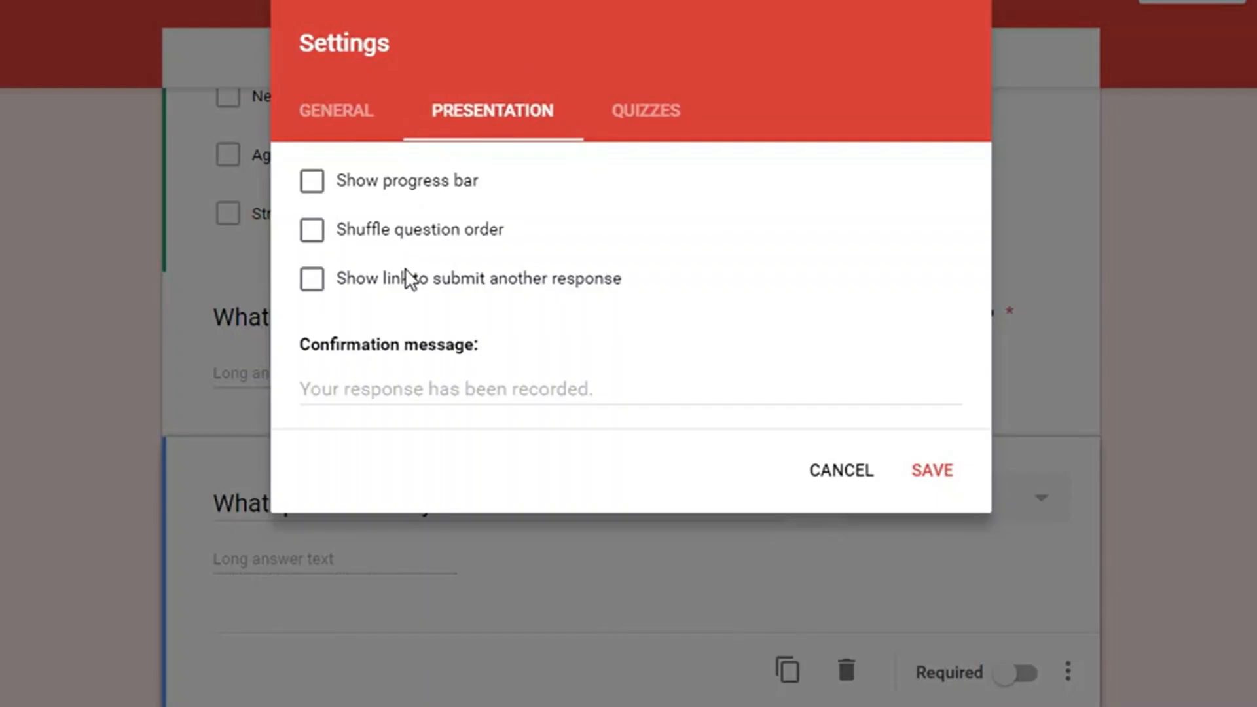
pyautogui.click(415, 383)
pyautogui.write('Thank You')
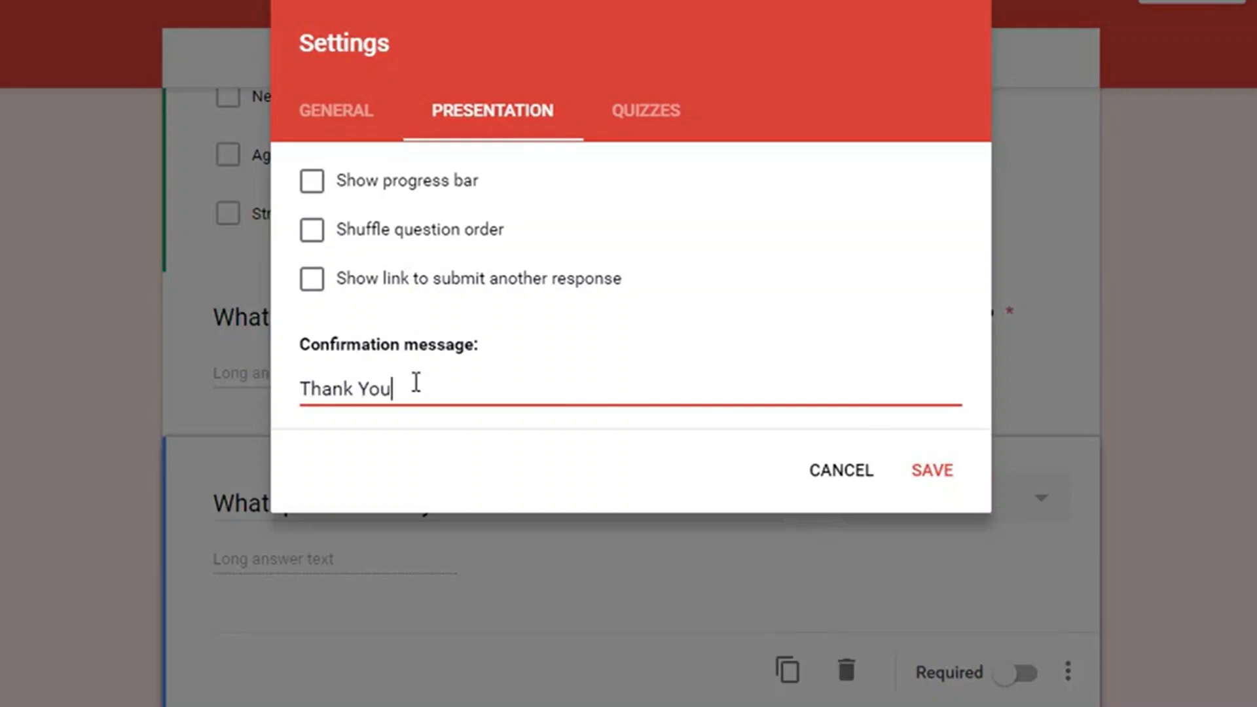
pyautogui.click(650, 125)
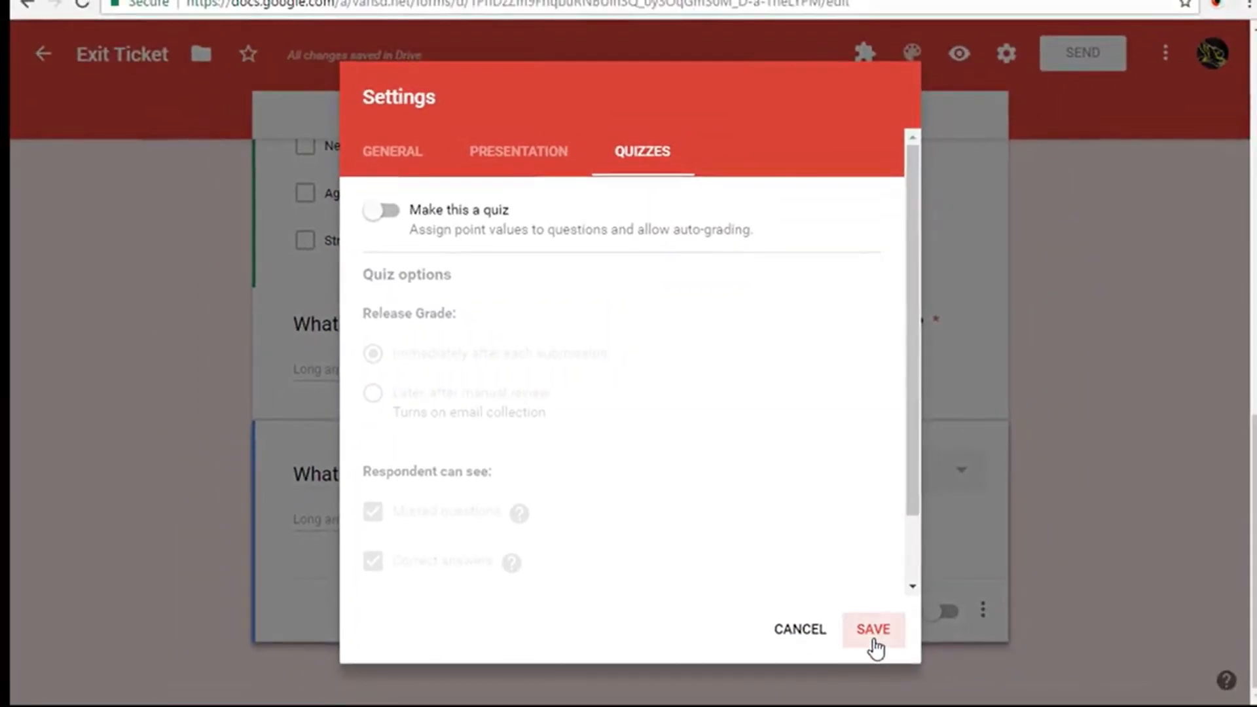
pyautogui.click(874, 630)
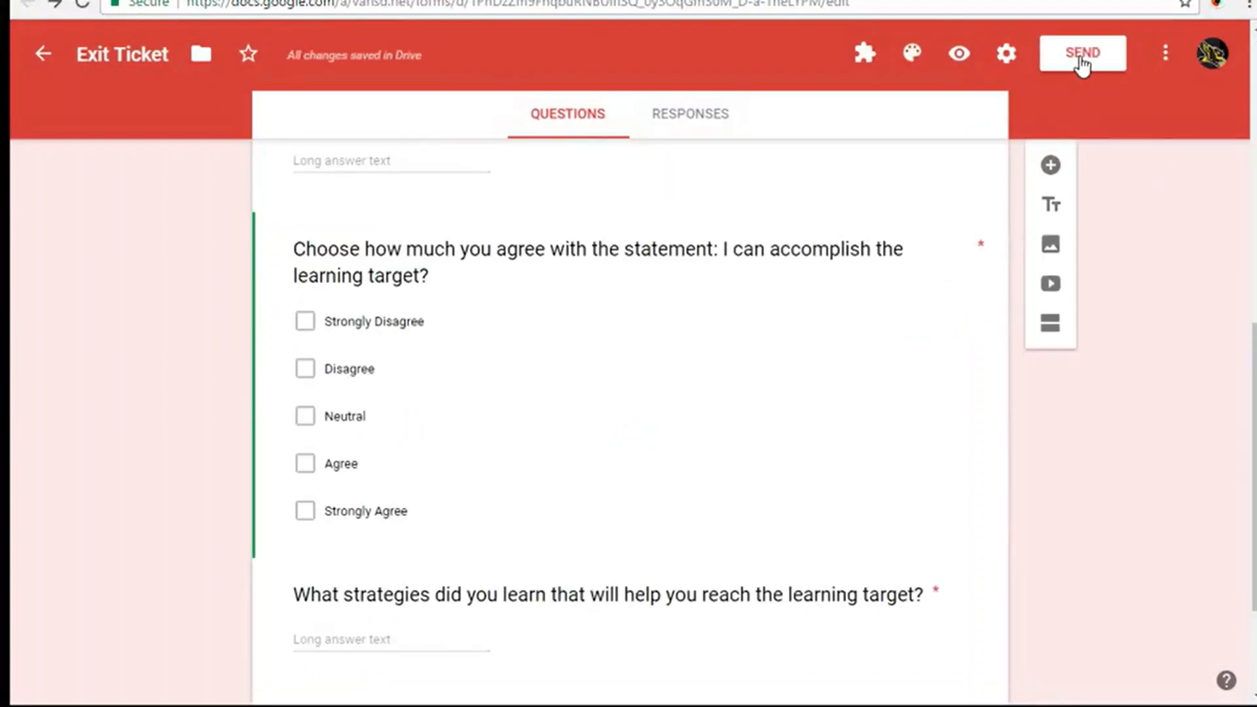
# Step: Review the form's email, link and HTML embed sharing options, and its additional actions such as copying, printing and adding collaborators
pyautogui.click(1082, 53)
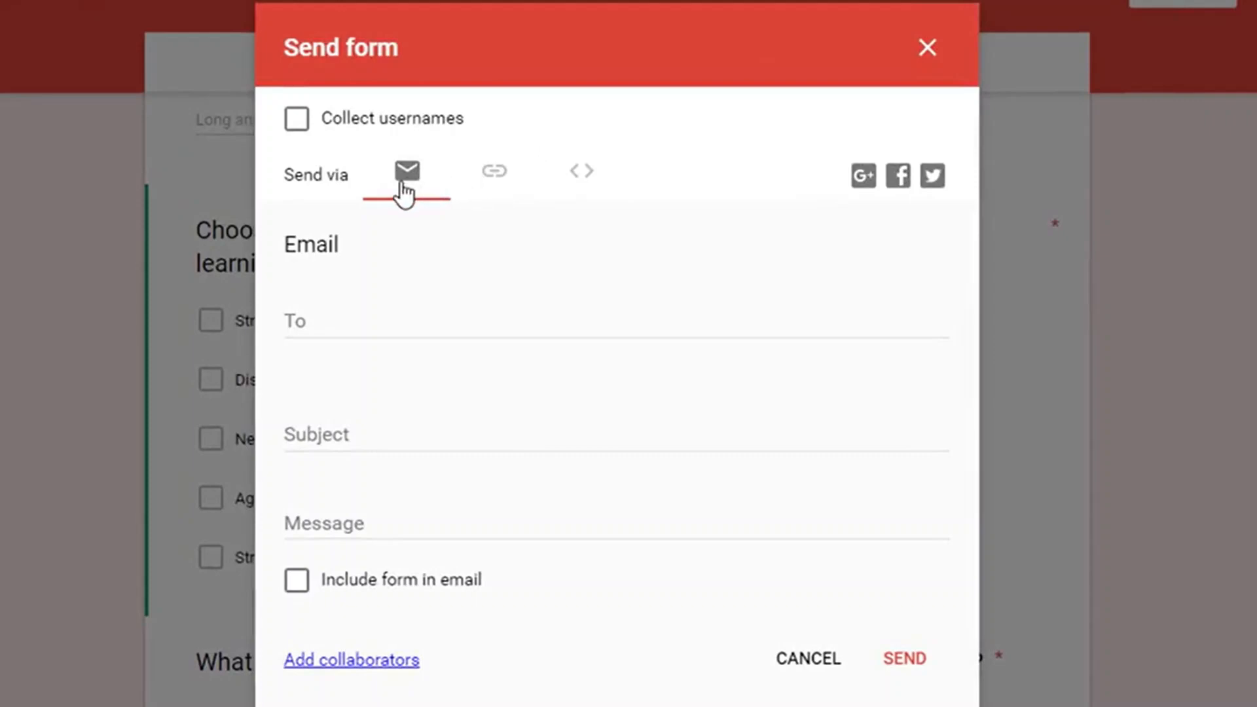
pyautogui.click(501, 185)
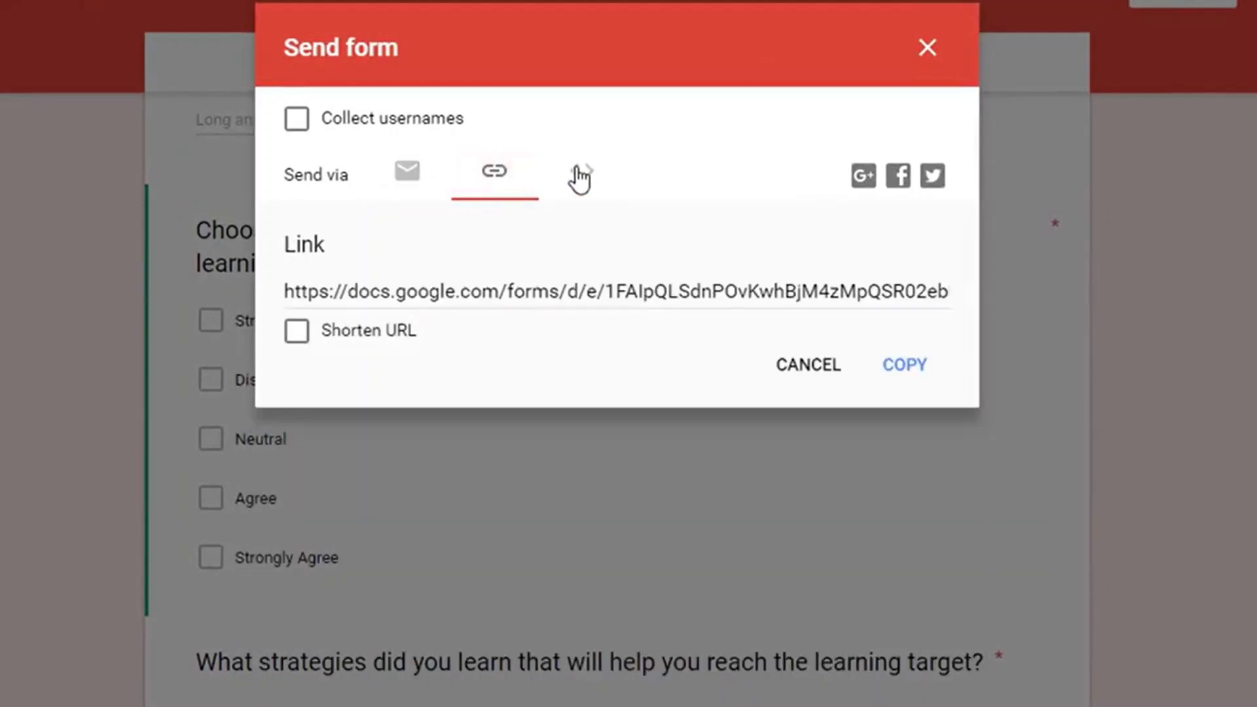
pyautogui.click(578, 178)
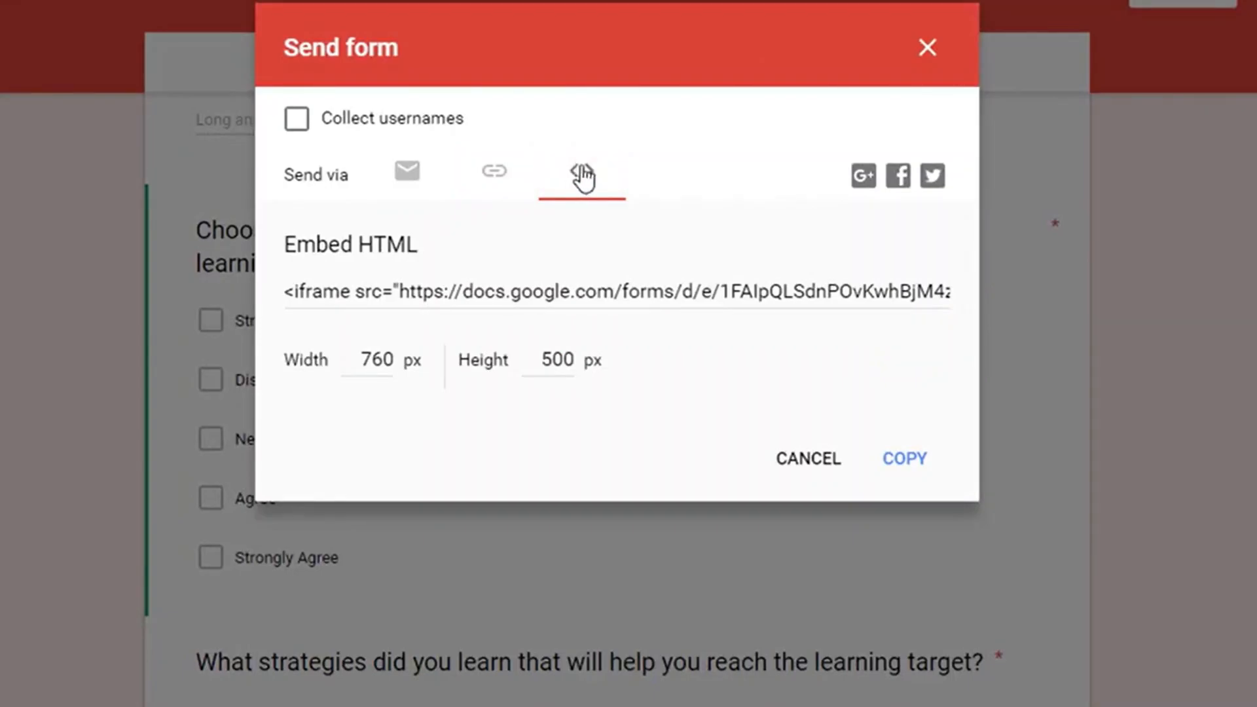
pyautogui.click(929, 50)
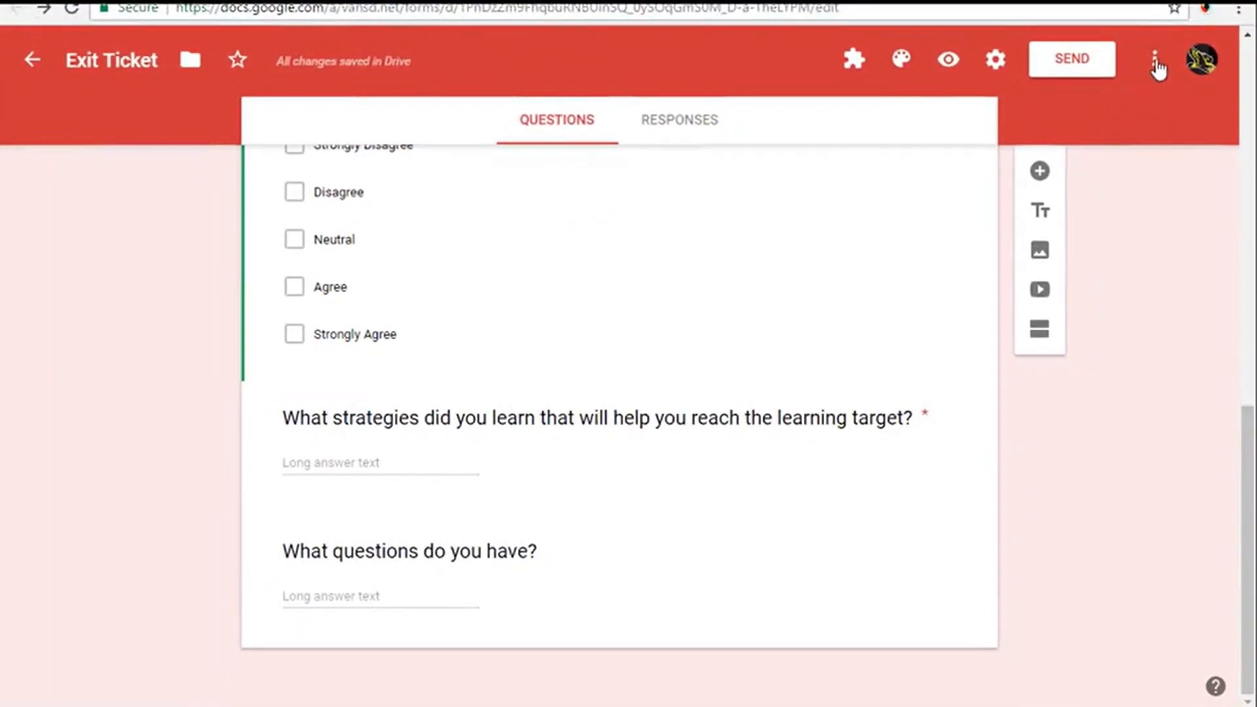
pyautogui.click(1156, 64)
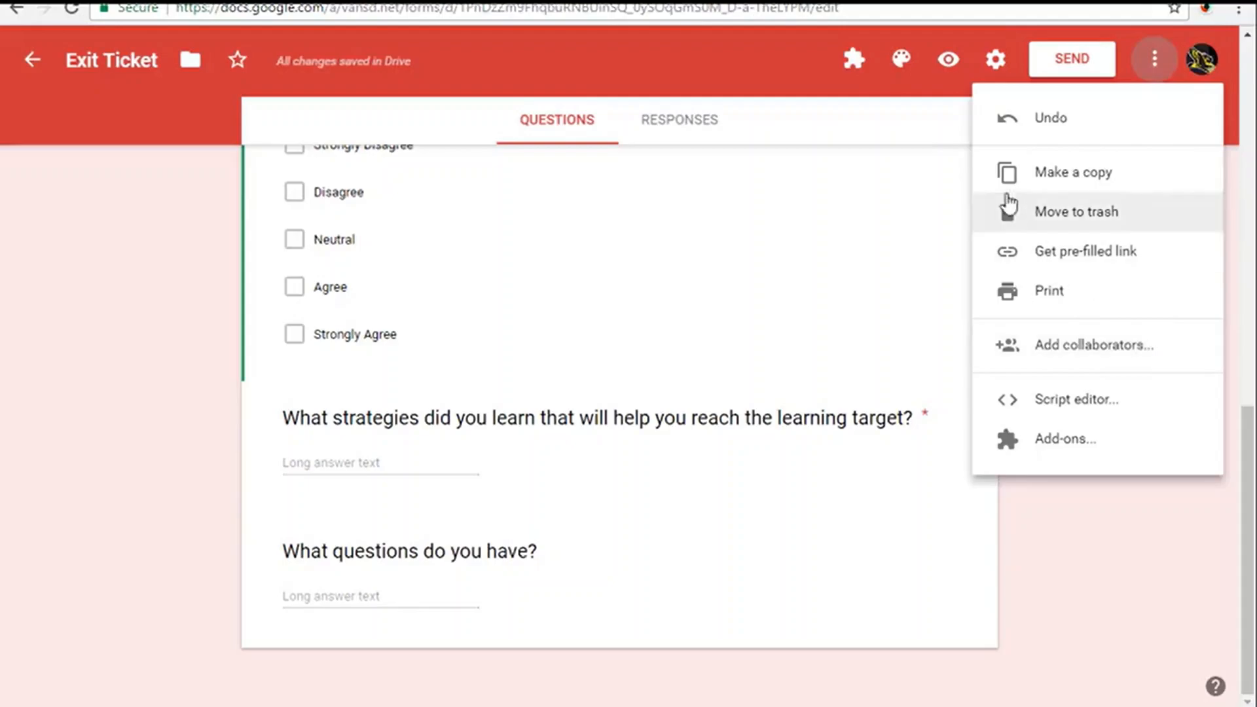
pyautogui.click(951, 122)
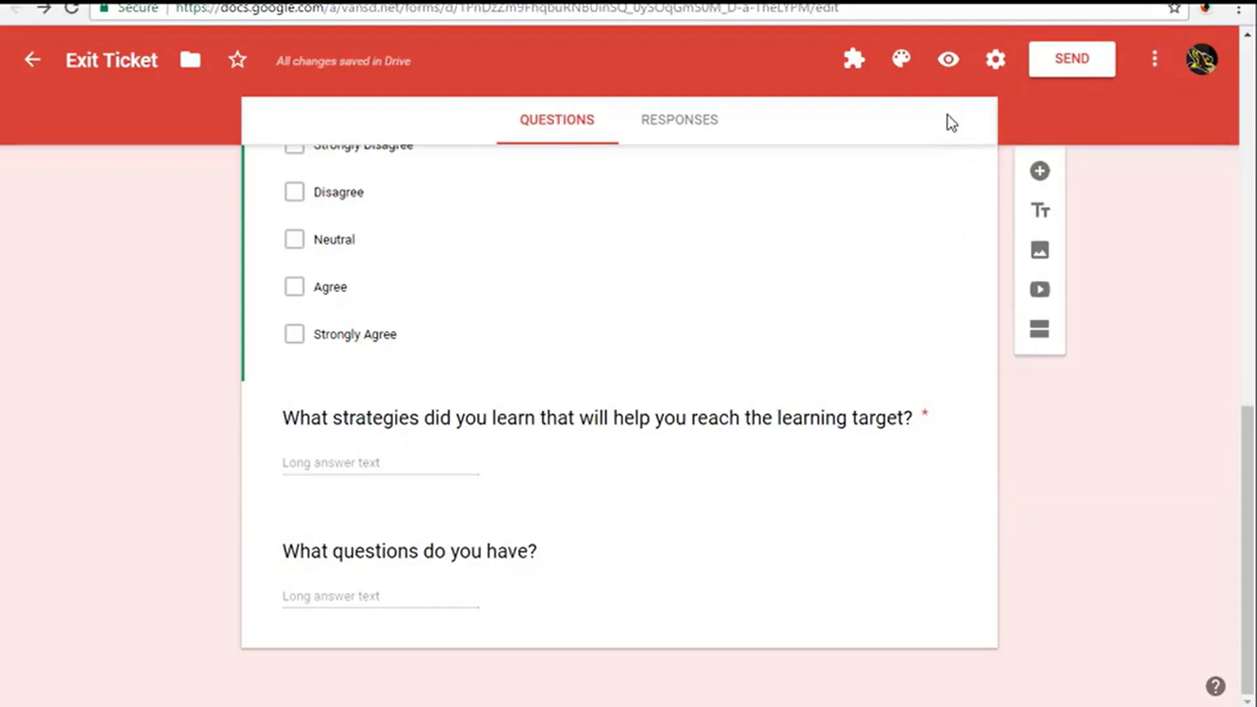
# Step: View the form's responses, and switch accepting responses off and back on
pyautogui.click(682, 122)
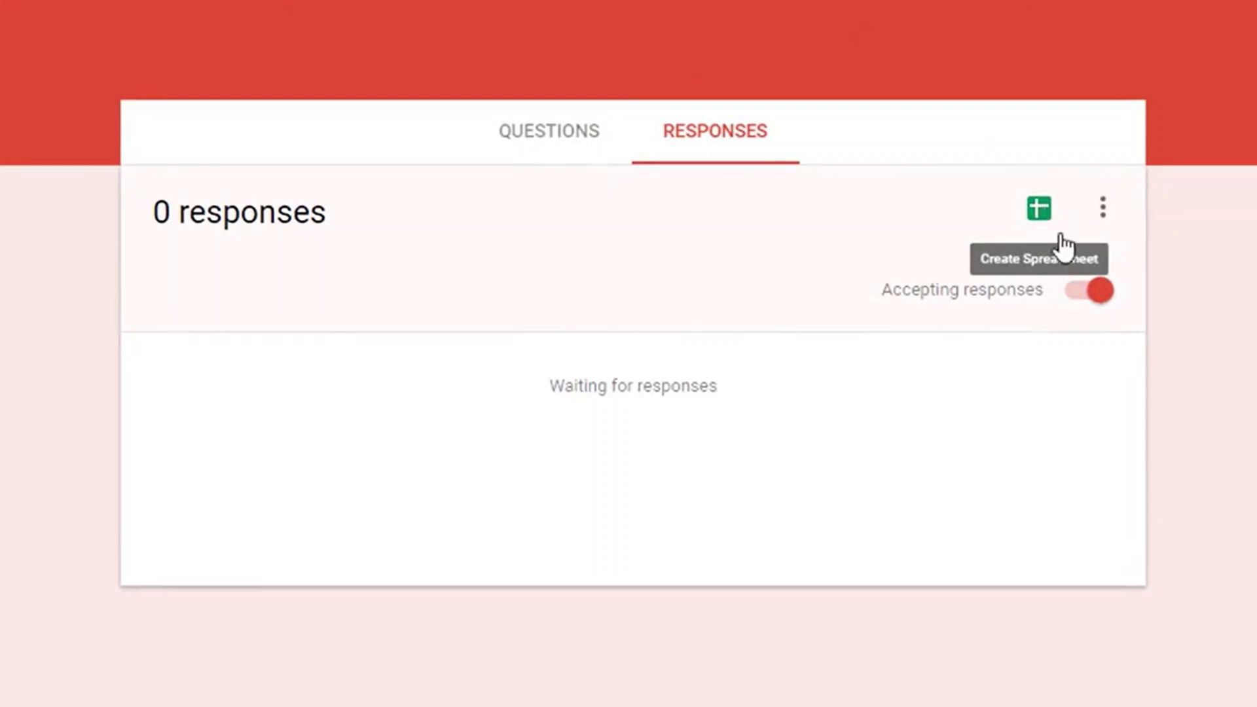
pyautogui.click(1095, 298)
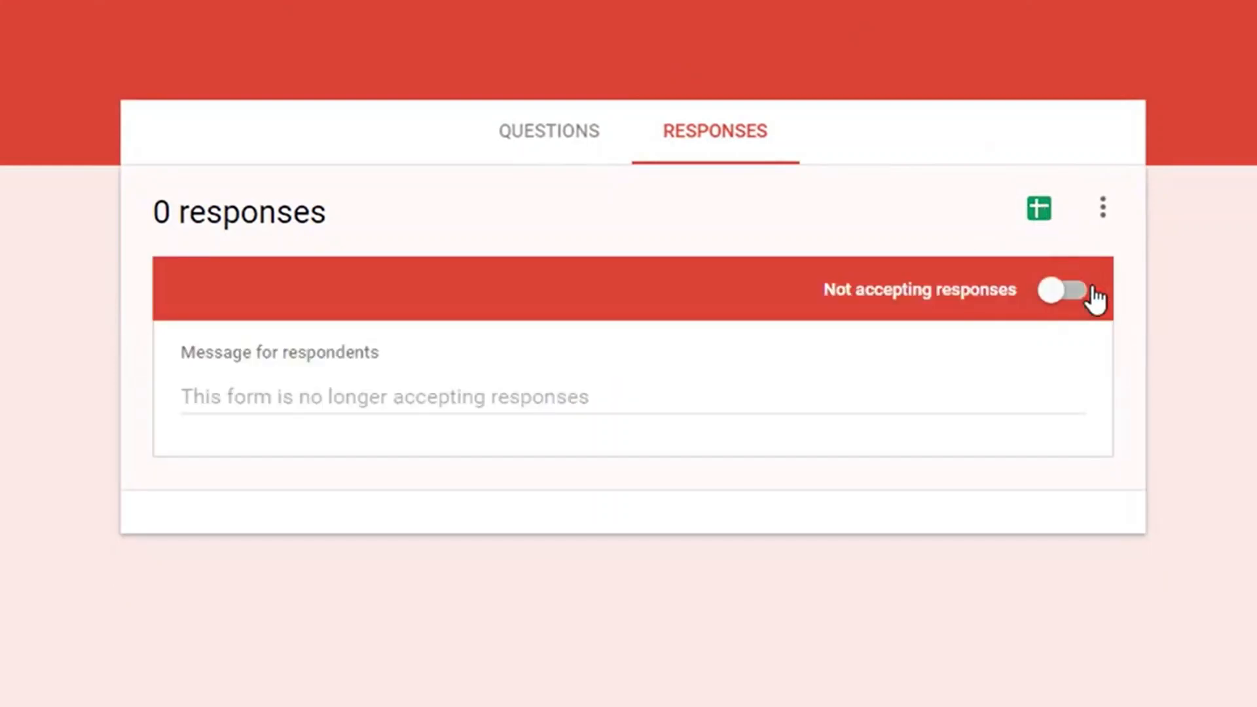
pyautogui.click(1064, 292)
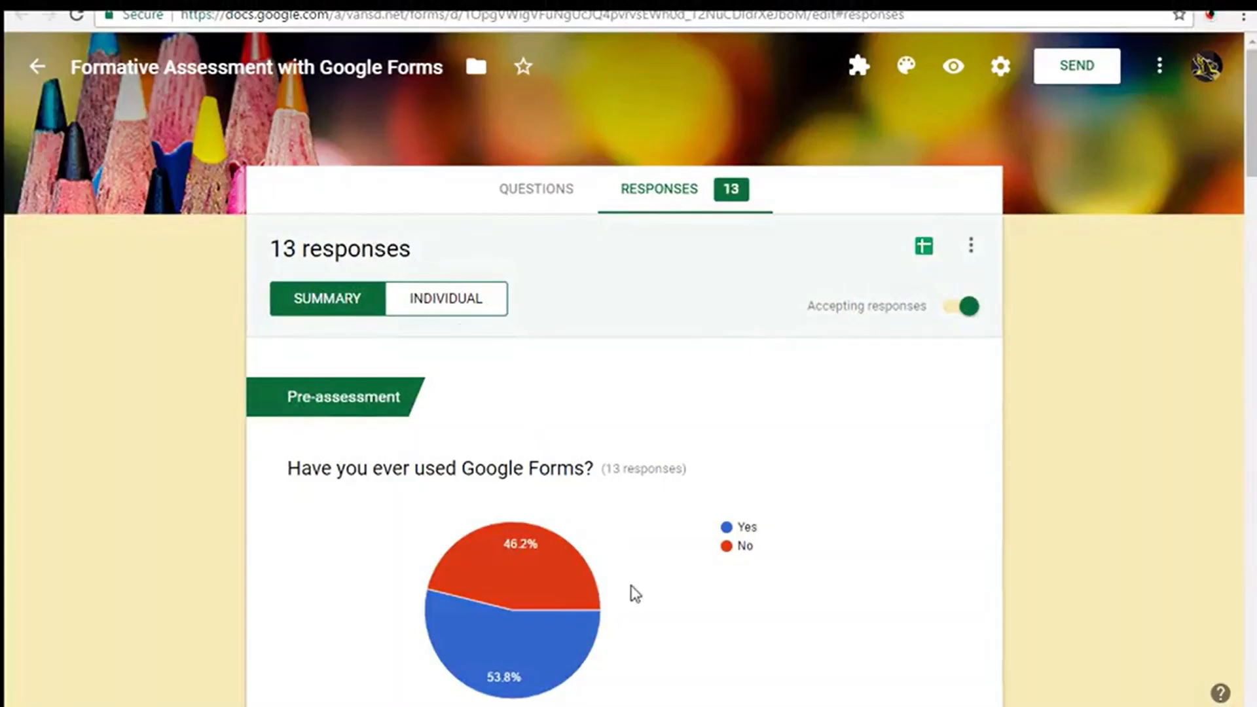
# Step: Look through the response summary of the "Formative Assessment with Google Forms" form down to its last question
pyautogui.moveTo(1250, 131); pyautogui.dragTo(1250, 667)
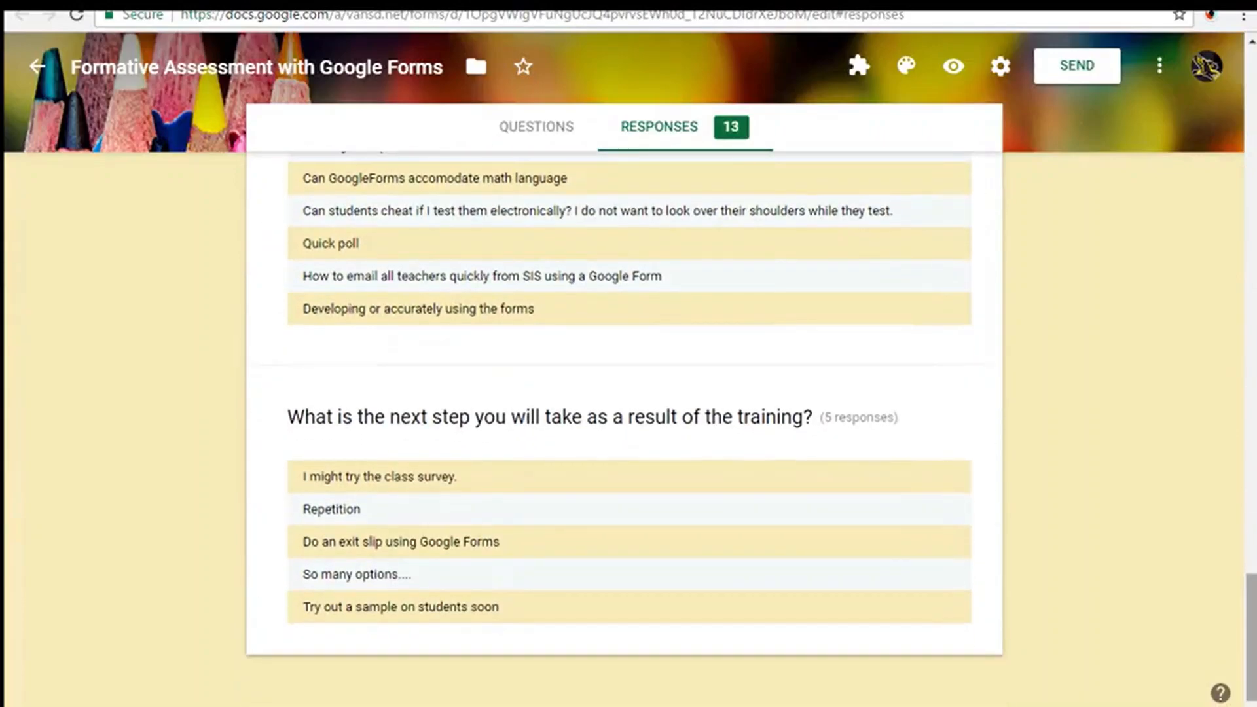